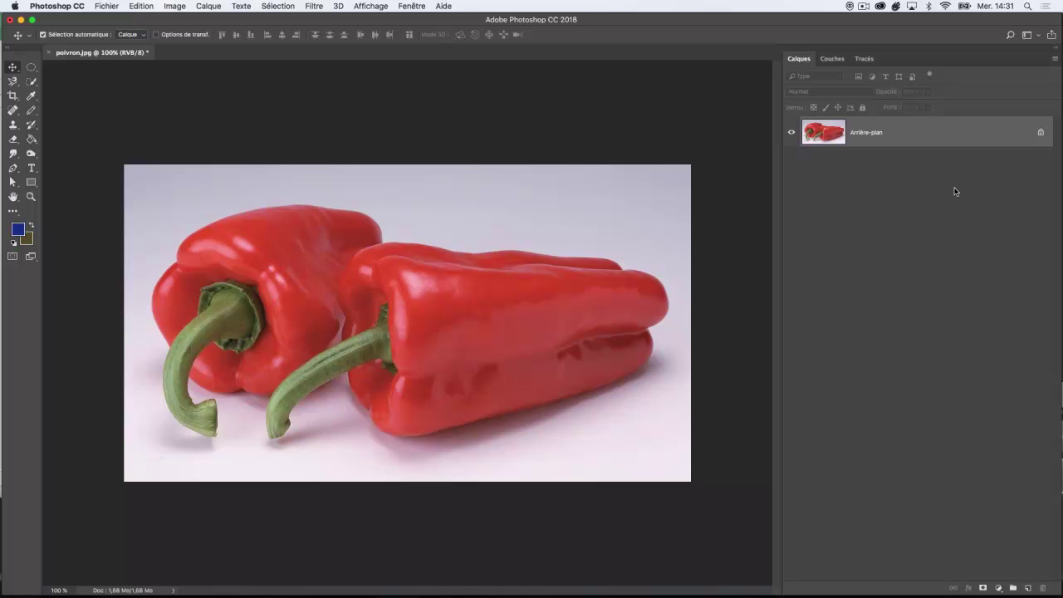
Detach the Calques panel as a floating window and collapse the remaining docked panels to a narrow column
{"action": "left_click", "coordinate": [1028, 587]}
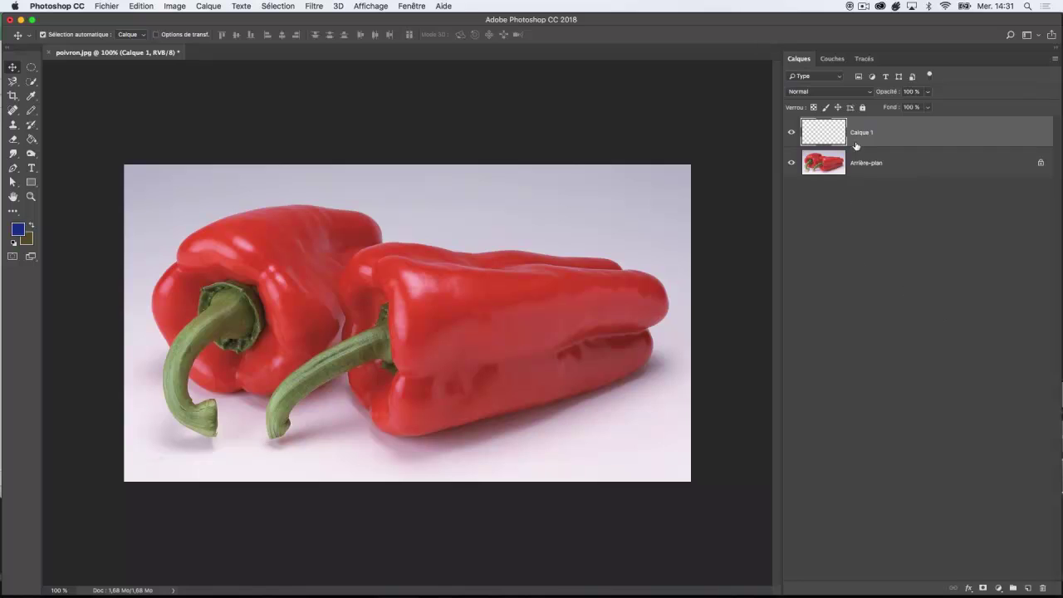
{"action": "left_click_drag", "start_coordinate": [799, 58], "coordinate": [626, 107]}
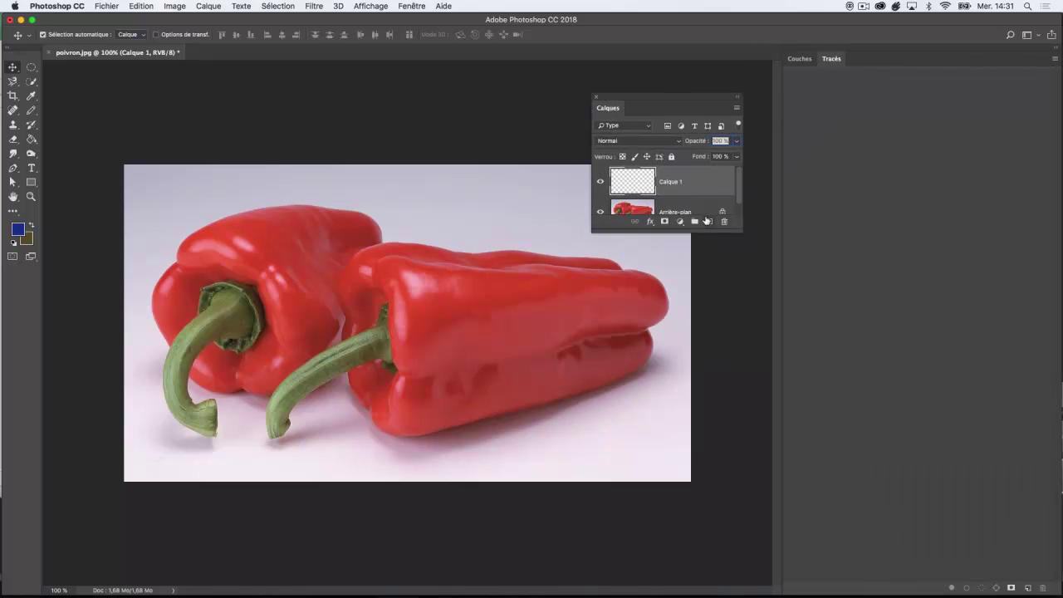
{"action": "left_click_drag", "start_coordinate": [718, 189], "coordinate": [727, 220]}
{"action": "left_click", "coordinate": [1055, 52]}
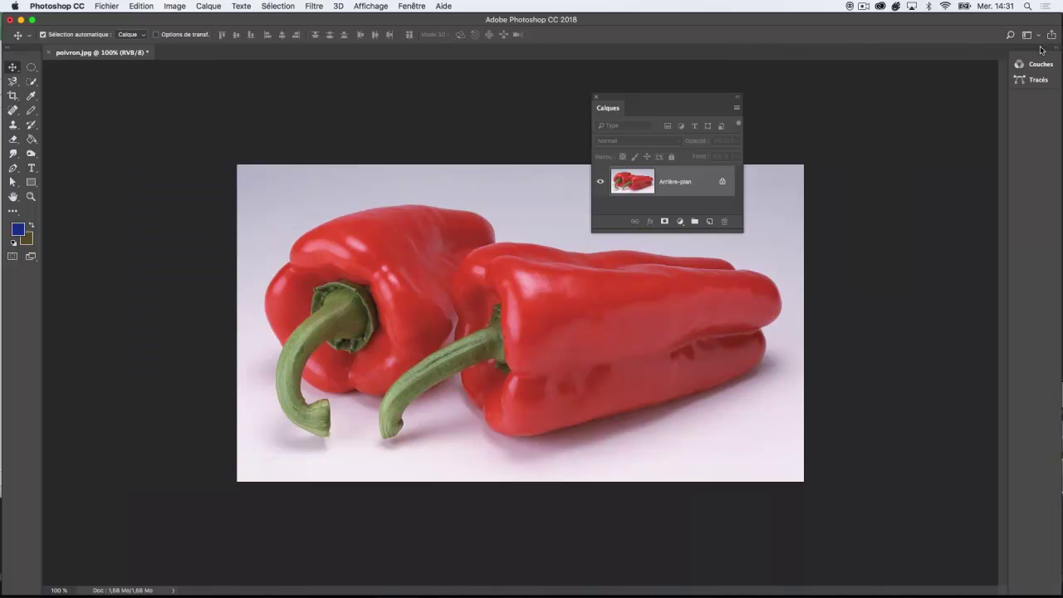
Add an empty layer above the background and move the floating Calques panel clear of the photo
{"action": "left_click", "coordinate": [709, 222]}
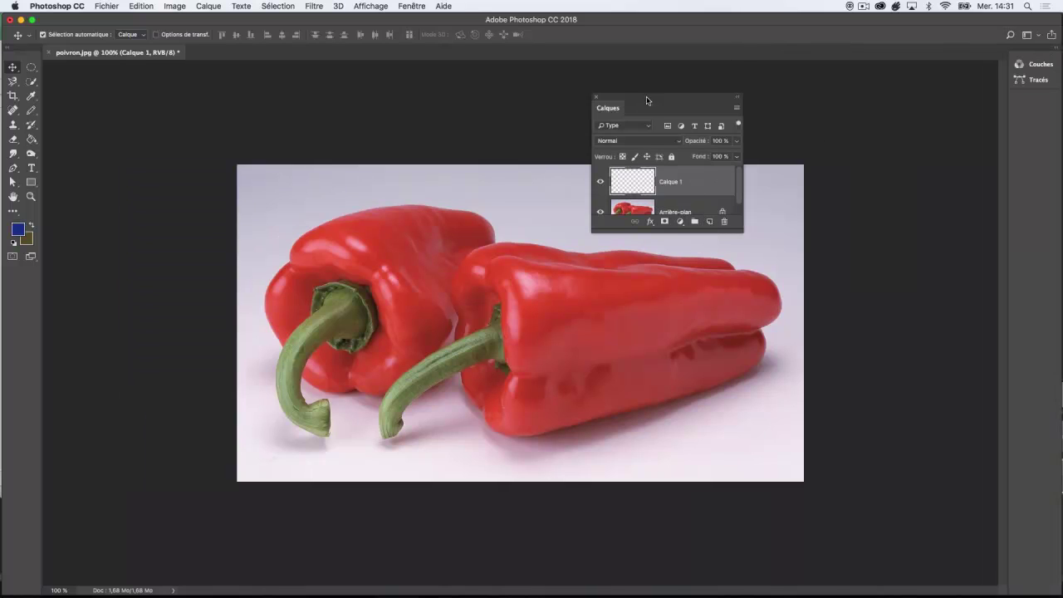
{"action": "left_click_drag", "start_coordinate": [647, 101], "coordinate": [889, 52]}
Activate the Pencil tool with a 2 px tip, 100 % hardness and the Normal blending mode
{"action": "mouse_move", "coordinate": [31, 110]}
{"action": "left_mouse_down"}
{"action": "mouse_move", "coordinate": [51, 109]}
{"action": "mouse_move", "coordinate": [34, 113]}
{"action": "mouse_move", "coordinate": [55, 121]}
{"action": "left_mouse_up"}
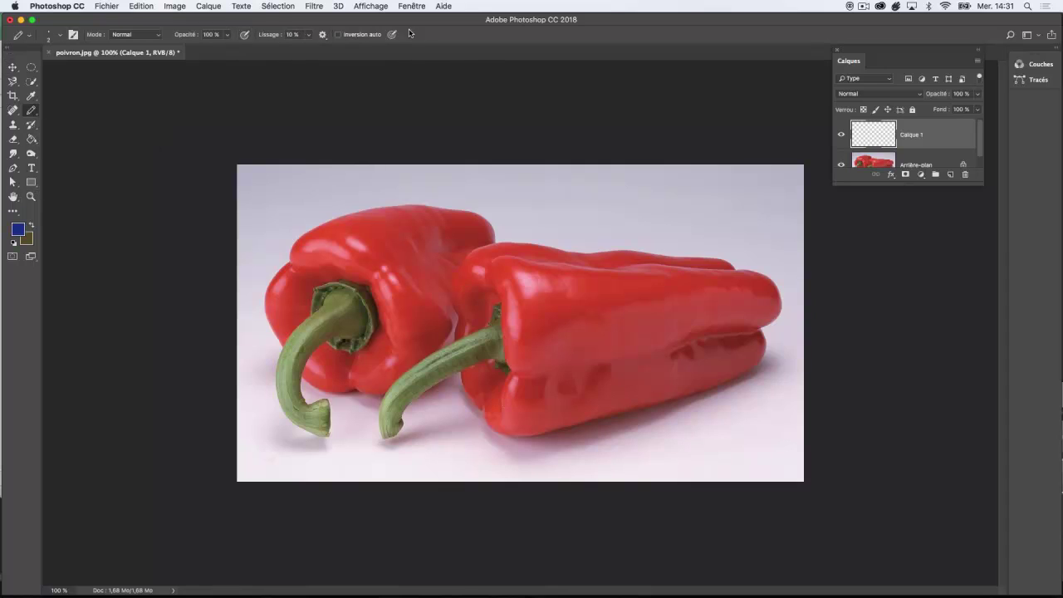
{"action": "left_click", "coordinate": [59, 34]}
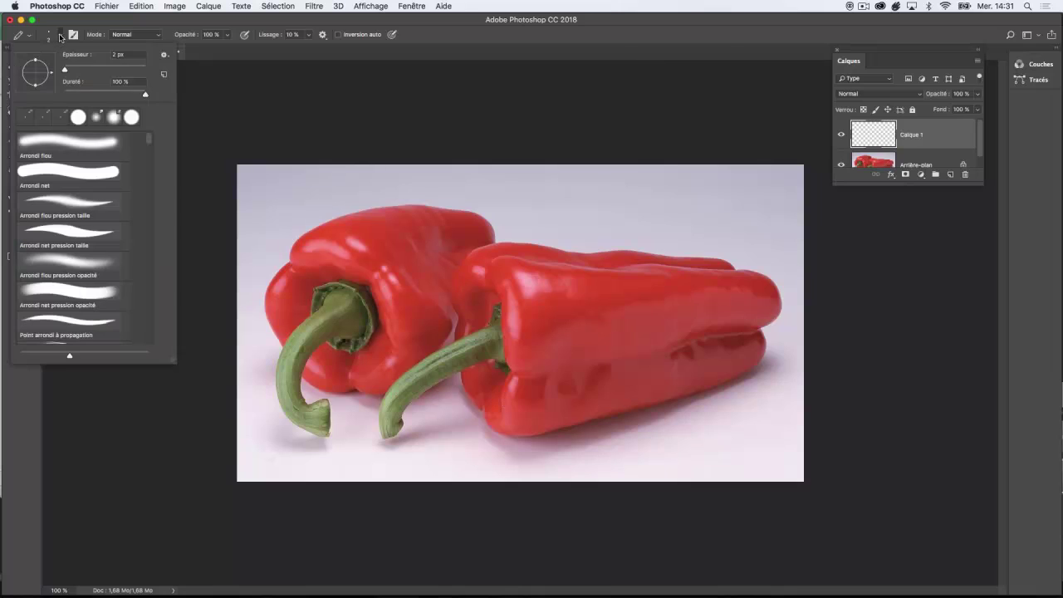
{"action": "left_click_drag", "start_coordinate": [68, 70], "coordinate": [77, 73]}
{"action": "mouse_move", "coordinate": [130, 95]}
{"action": "left_mouse_down"}
{"action": "mouse_move", "coordinate": [108, 95]}
{"action": "mouse_move", "coordinate": [149, 94]}
{"action": "left_mouse_up"}
{"action": "left_click_drag", "start_coordinate": [77, 71], "coordinate": [67, 74]}
{"action": "left_click", "coordinate": [135, 36]}
{"action": "left_click", "coordinate": [133, 35]}
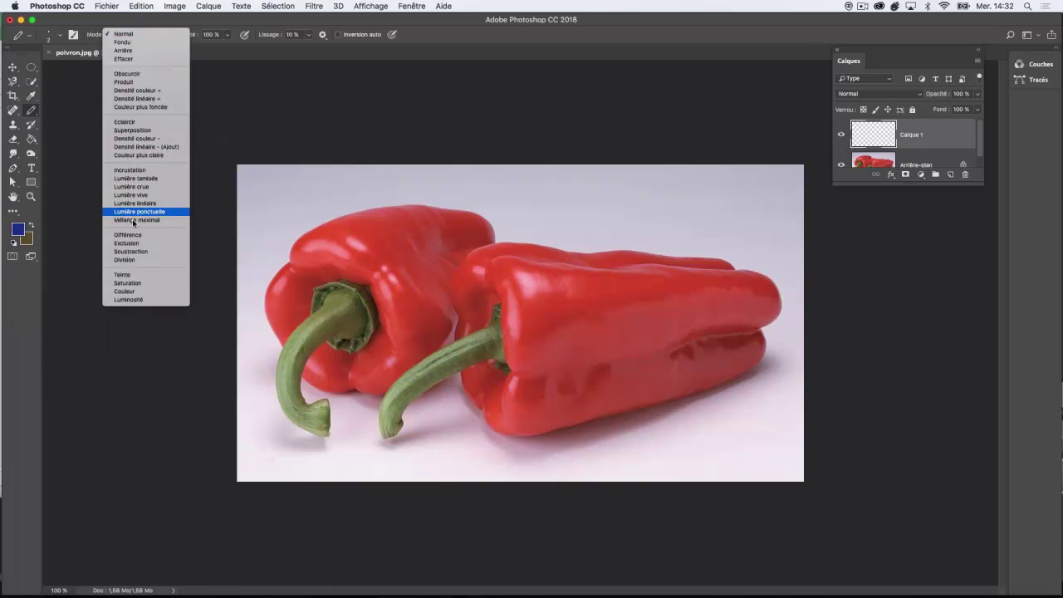
{"action": "left_click", "coordinate": [218, 15]}
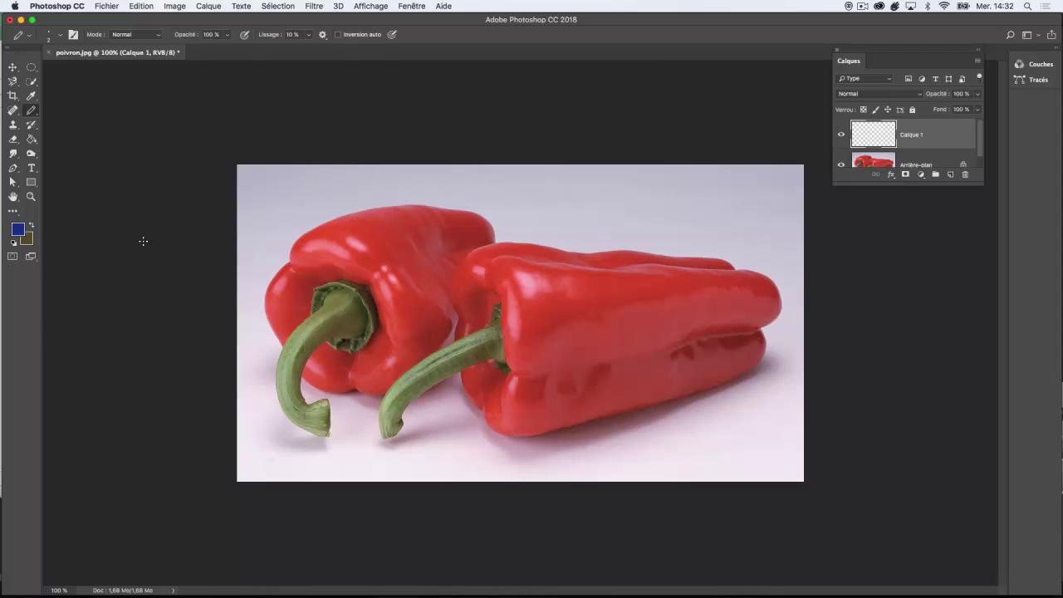
{"action": "left_click", "coordinate": [17, 231]}
{"action": "left_click_drag", "start_coordinate": [291, 132], "coordinate": [294, 106]}
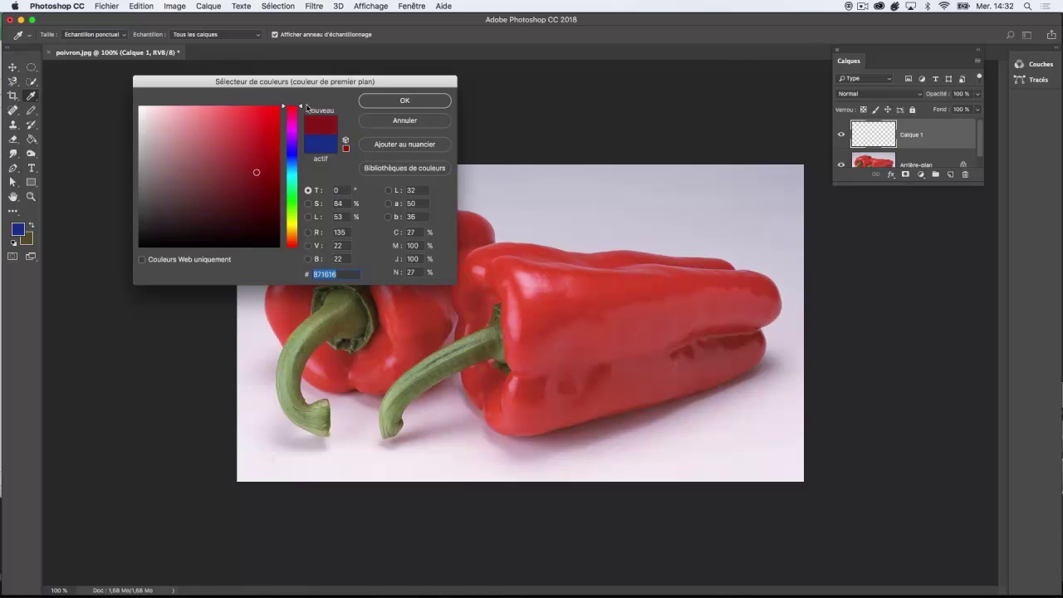
{"action": "left_click", "coordinate": [392, 122]}
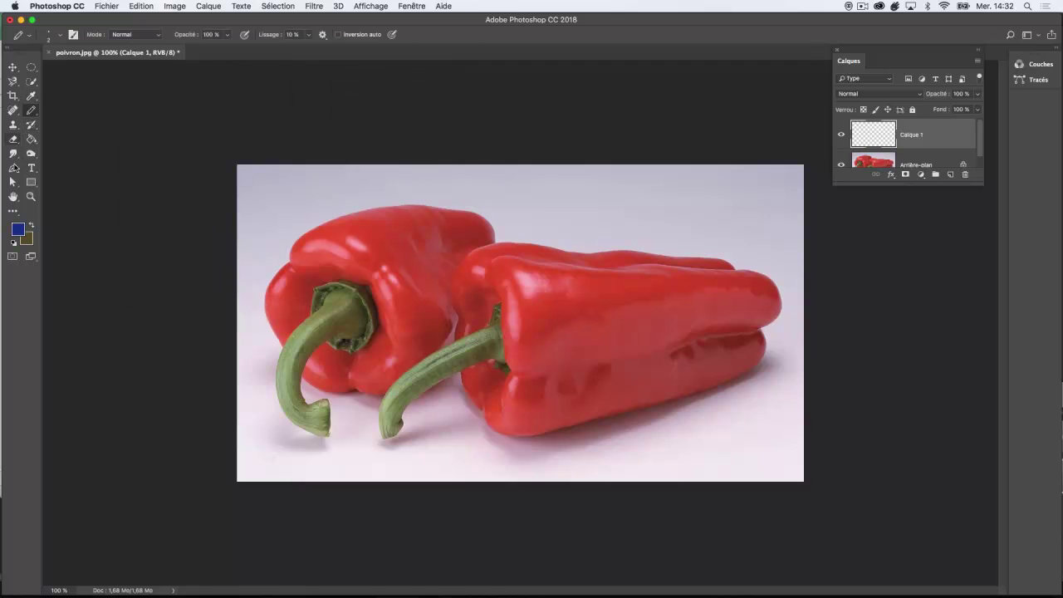
Sample the red of the left pepper as the foreground colour with the Eyedropper
{"action": "left_click", "coordinate": [31, 96]}
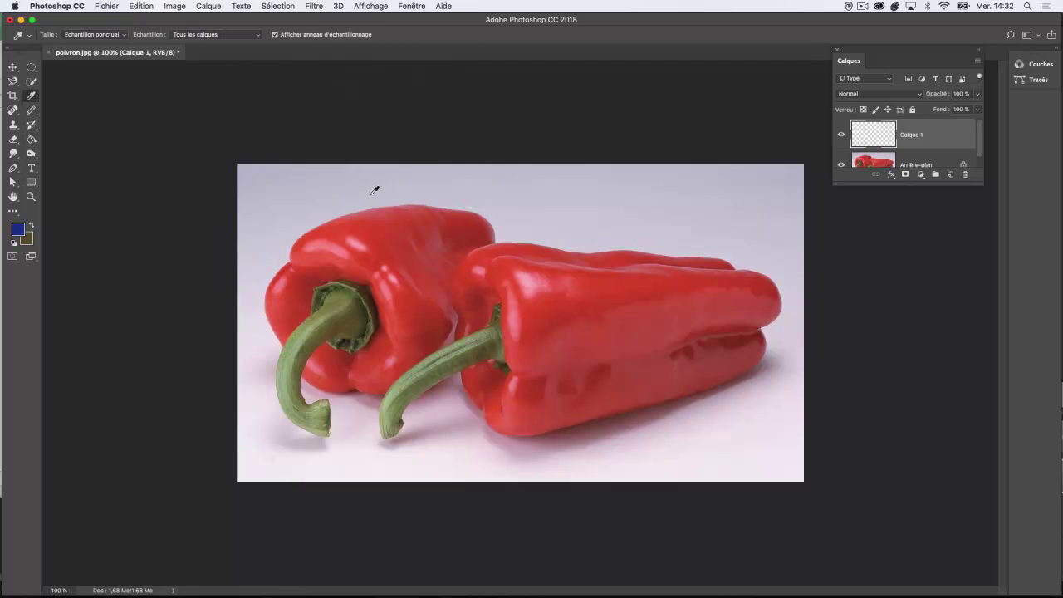
{"action": "left_click", "coordinate": [391, 242]}
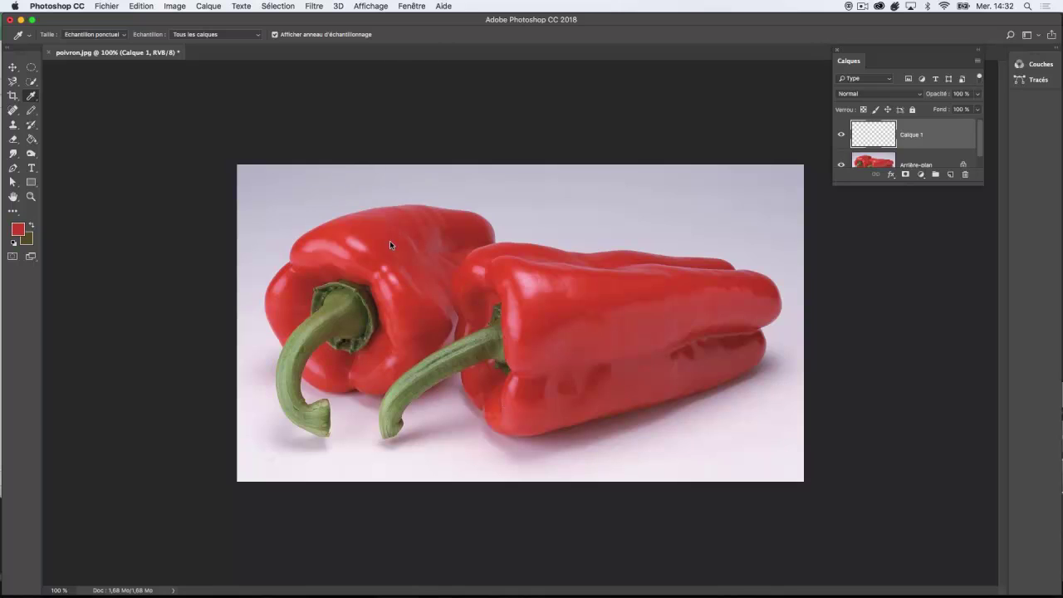
Write "Poivron" freehand with the Pencil above the right pepper and examine the stroke edges up close
{"action": "left_click", "coordinate": [31, 110]}
{"action": "mouse_move", "coordinate": [522, 190]}
{"action": "left_mouse_down"}
{"action": "mouse_move", "coordinate": [533, 225]}
{"action": "mouse_move", "coordinate": [532, 204]}
{"action": "mouse_move", "coordinate": [555, 209]}
{"action": "left_mouse_up"}
{"action": "left_click_drag", "start_coordinate": [628, 201], "coordinate": [640, 209]}
{"action": "key", "text": "z"}
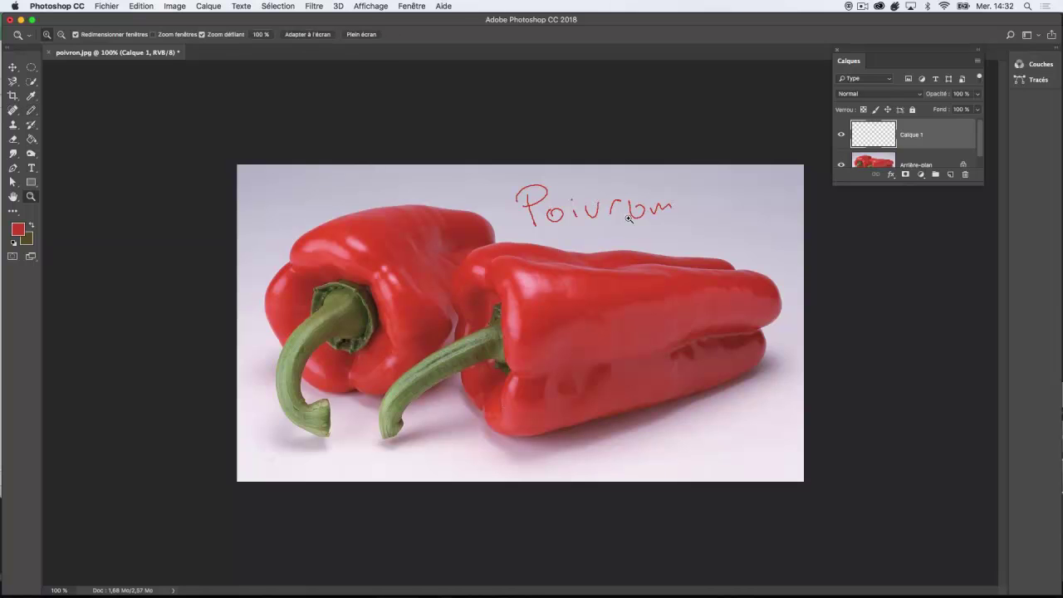
{"action": "left_click", "coordinate": [614, 246]}
{"action": "left_click", "coordinate": [614, 247]}
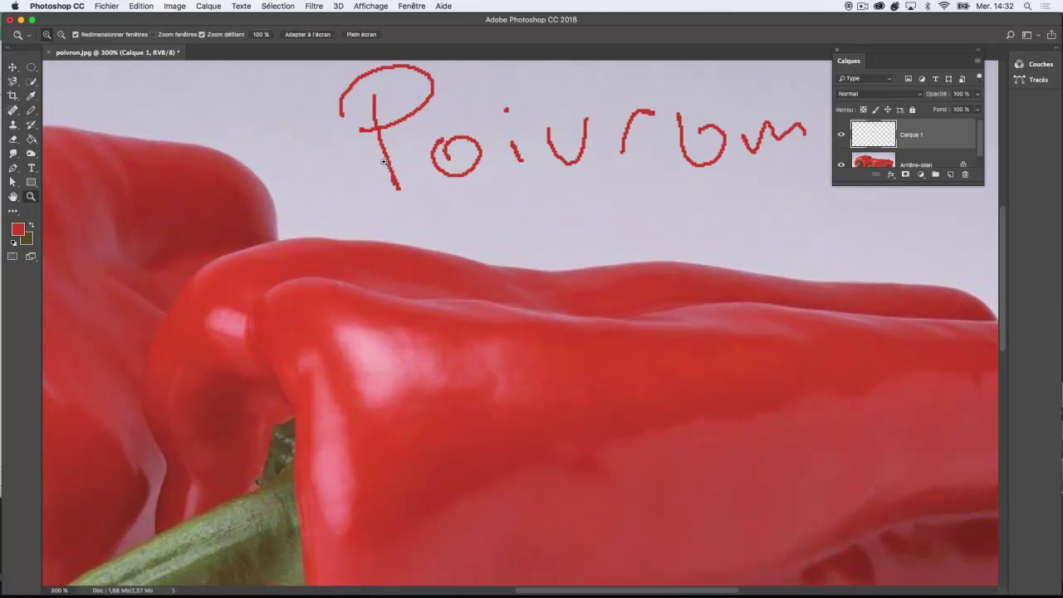
{"action": "left_click", "coordinate": [493, 171], "text": "alt"}
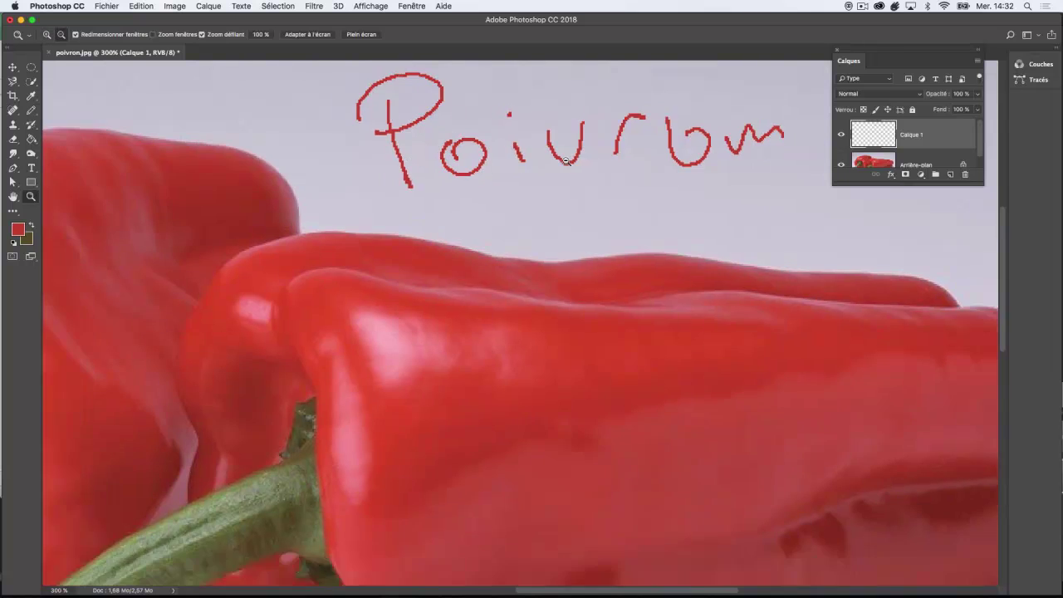
{"action": "left_click", "coordinate": [582, 156], "text": "alt"}
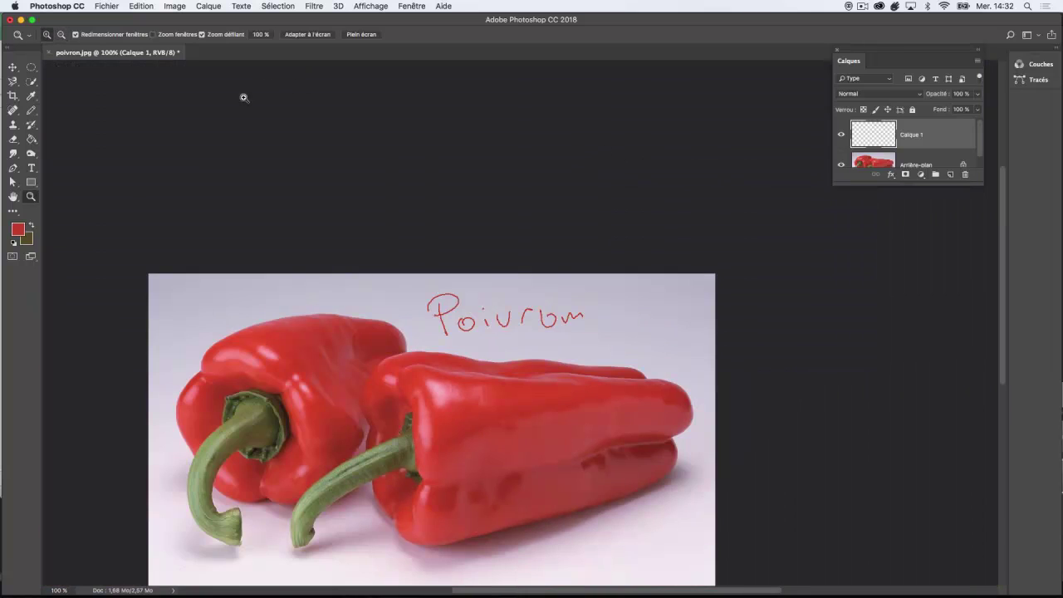
Set the Pencil smoothing to 96 % and draw freehand test strokes on both sides of the word
{"action": "left_click", "coordinate": [32, 110]}
{"action": "left_click", "coordinate": [312, 35]}
{"action": "left_click_drag", "start_coordinate": [305, 47], "coordinate": [351, 47]}
{"action": "left_click_drag", "start_coordinate": [612, 310], "coordinate": [622, 338]}
{"action": "mouse_move", "coordinate": [592, 303]}
{"action": "left_mouse_down"}
{"action": "mouse_move", "coordinate": [625, 353]}
{"action": "mouse_move", "coordinate": [630, 316]}
{"action": "left_mouse_up"}
{"action": "mouse_move", "coordinate": [263, 319]}
{"action": "left_mouse_down"}
{"action": "mouse_move", "coordinate": [325, 314]}
{"action": "mouse_move", "coordinate": [357, 291]}
{"action": "mouse_move", "coordinate": [400, 347]}
{"action": "mouse_move", "coordinate": [442, 324]}
{"action": "left_mouse_up"}
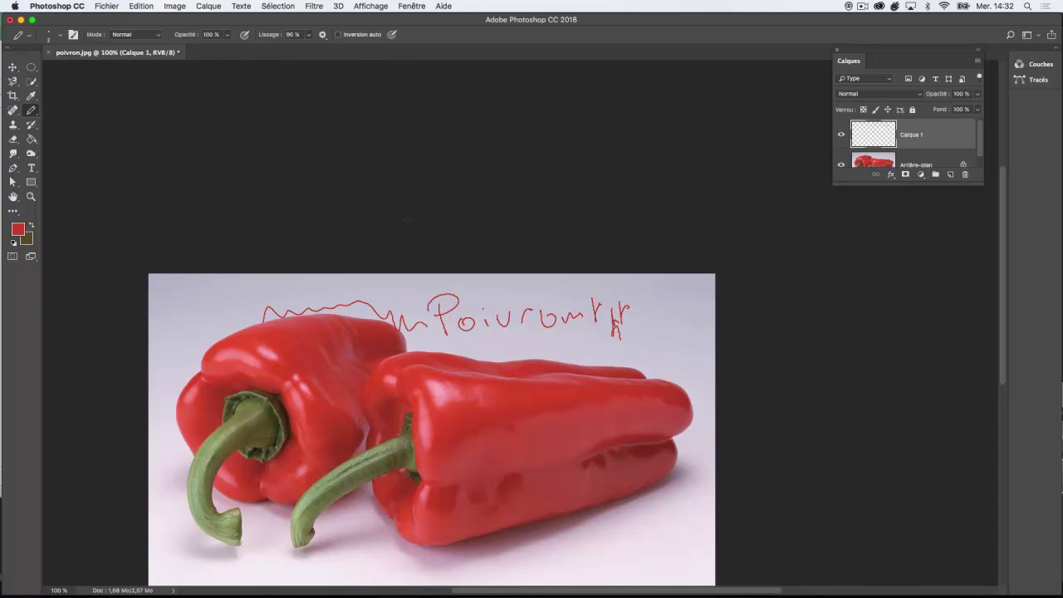
Set the Pencil smoothing to 0 % and draw zigzag test strokes above the left pepper
{"action": "left_click", "coordinate": [309, 35]}
{"action": "left_click_drag", "start_coordinate": [301, 55], "coordinate": [258, 56]}
{"action": "mouse_move", "coordinate": [188, 339]}
{"action": "left_mouse_down"}
{"action": "mouse_move", "coordinate": [212, 304]}
{"action": "mouse_move", "coordinate": [223, 317]}
{"action": "mouse_move", "coordinate": [279, 292]}
{"action": "left_mouse_up"}
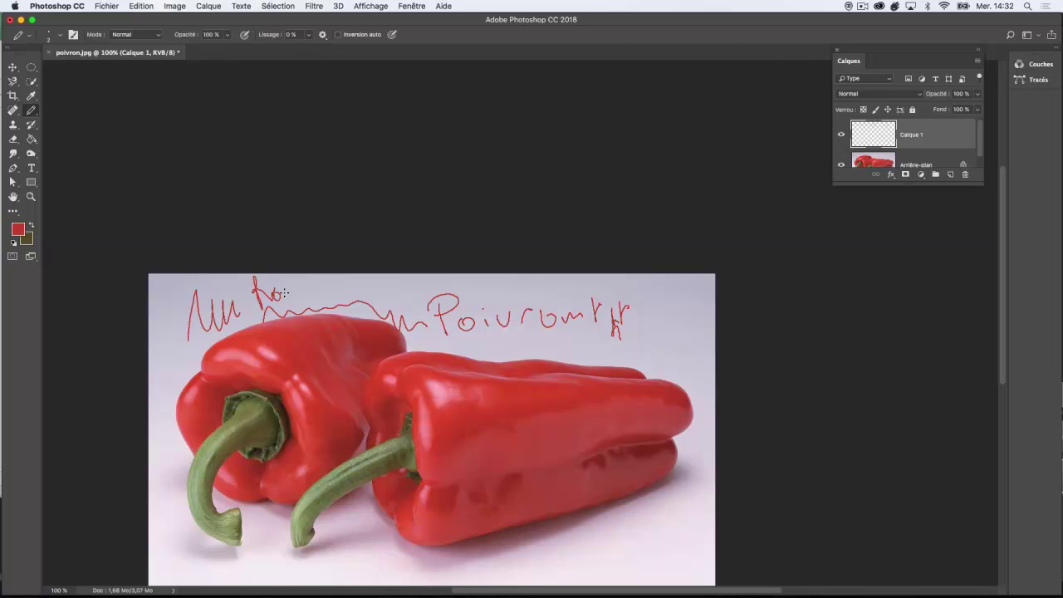
Undo the handwritten word and all the smoothing test strokes on the layer
{"action": "key", "text": "super+alt+z"}
{"action": "key", "text": "super+alt+z"}
{"action": "key", "text": "super+alt+z"}
{"action": "key", "text": "super+alt+z"}
{"action": "key", "text": "super+alt+z"}
{"action": "key", "text": "super+alt+z"}
{"action": "key", "text": "super+alt+z"}
{"action": "key", "text": "super+alt+z"}
{"action": "key", "text": "super+alt+z"}
{"action": "key", "text": "super+alt+z"}
{"action": "key", "text": "super+alt+z"}
{"action": "key", "text": "super+alt+z"}
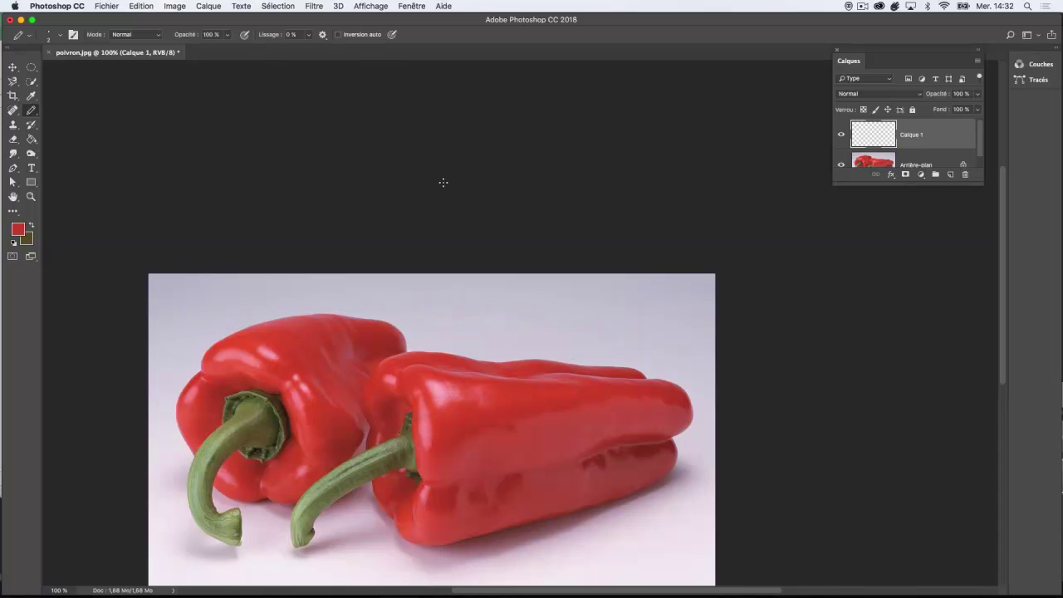
Set the Pencil hardness to 73 % and draw a zigzag with small test marks above the peppers
{"action": "left_click", "coordinate": [60, 35]}
{"action": "left_click_drag", "start_coordinate": [146, 94], "coordinate": [122, 97]}
{"action": "mouse_move", "coordinate": [433, 342]}
{"action": "left_mouse_down"}
{"action": "mouse_move", "coordinate": [443, 302]}
{"action": "mouse_move", "coordinate": [473, 304]}
{"action": "left_mouse_up"}
{"action": "right_click", "coordinate": [471, 274]}
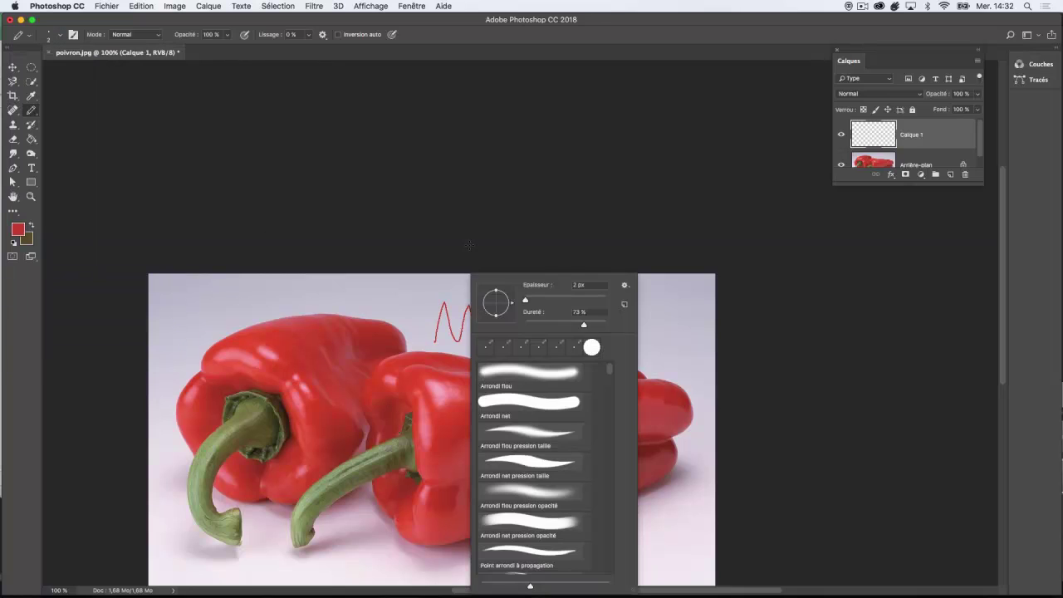
{"action": "left_click", "coordinate": [418, 317]}
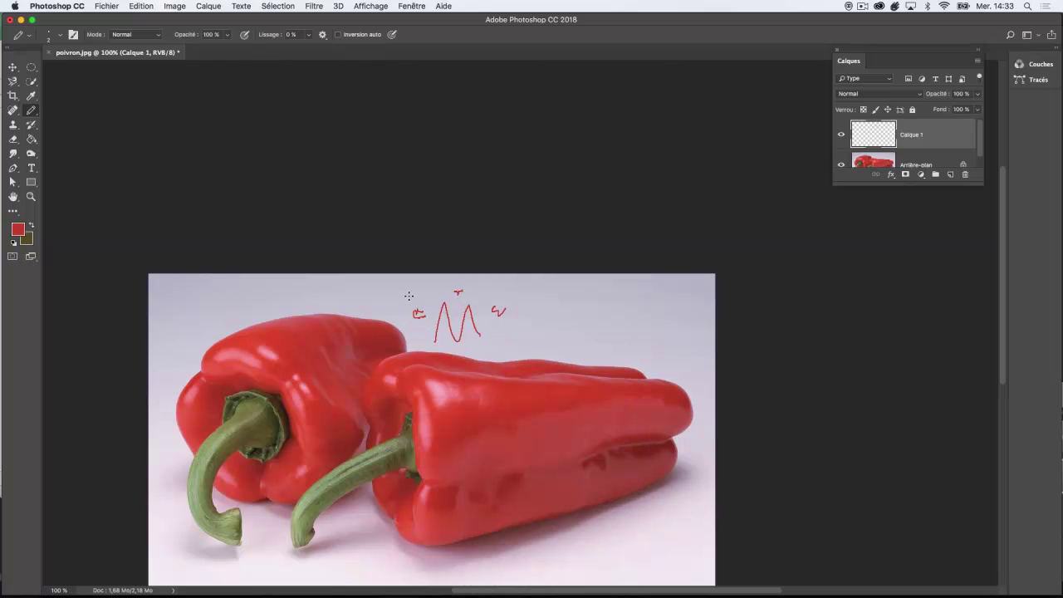
Undo the hardness test marks and the creation of the empty layer
{"action": "key", "text": "super+alt+z"}
{"action": "key", "text": "super+alt+z"}
{"action": "key", "text": "super+alt+z"}
{"action": "key", "text": "super+alt+z"}
{"action": "key", "text": "super+alt+z"}
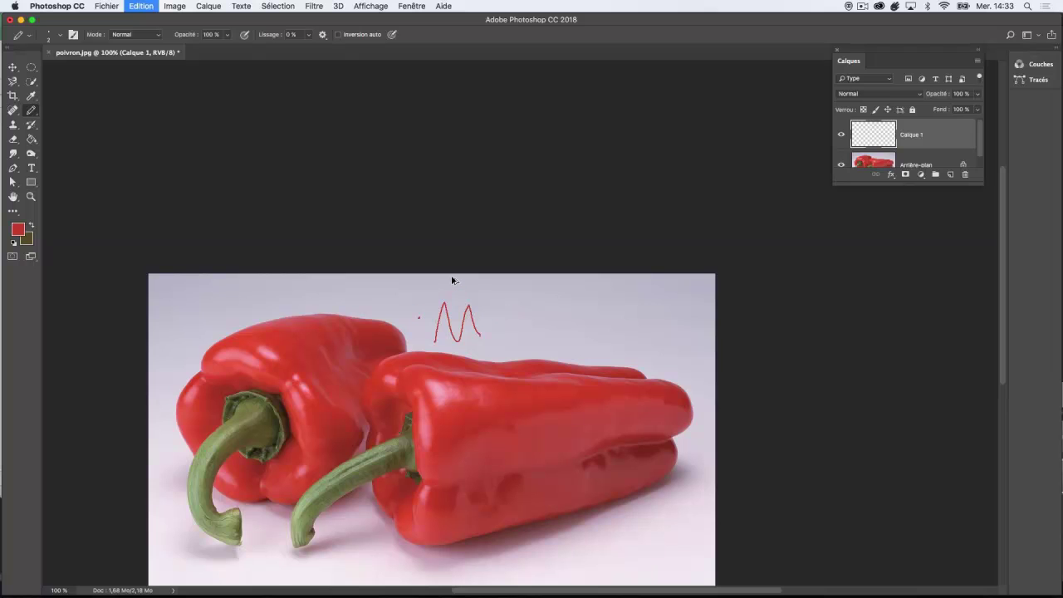
Draw a jagged descending Pencil line on the plain background above the peppers at 400 % magnification
{"action": "key", "text": "z"}
{"action": "left_click", "coordinate": [486, 355]}
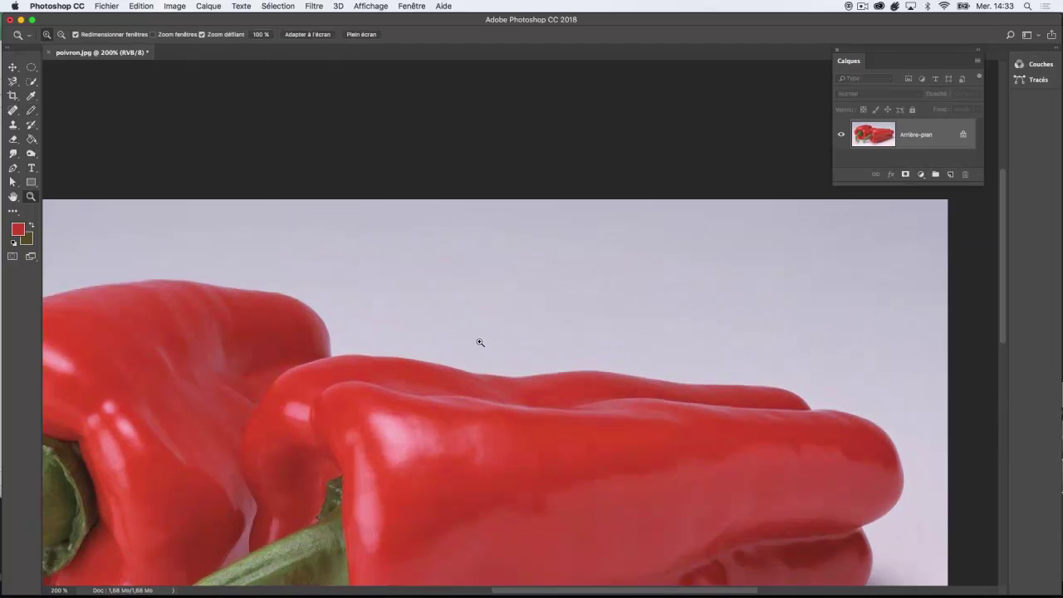
{"action": "left_click", "coordinate": [479, 344]}
{"action": "left_click", "coordinate": [470, 332]}
{"action": "left_click", "coordinate": [30, 110]}
{"action": "mouse_move", "coordinate": [290, 158]}
{"action": "left_mouse_down"}
{"action": "mouse_move", "coordinate": [291, 187]}
{"action": "mouse_move", "coordinate": [291, 151]}
{"action": "mouse_move", "coordinate": [338, 137]}
{"action": "mouse_move", "coordinate": [380, 183]}
{"action": "mouse_move", "coordinate": [462, 233]}
{"action": "mouse_move", "coordinate": [653, 274]}
{"action": "left_mouse_up"}
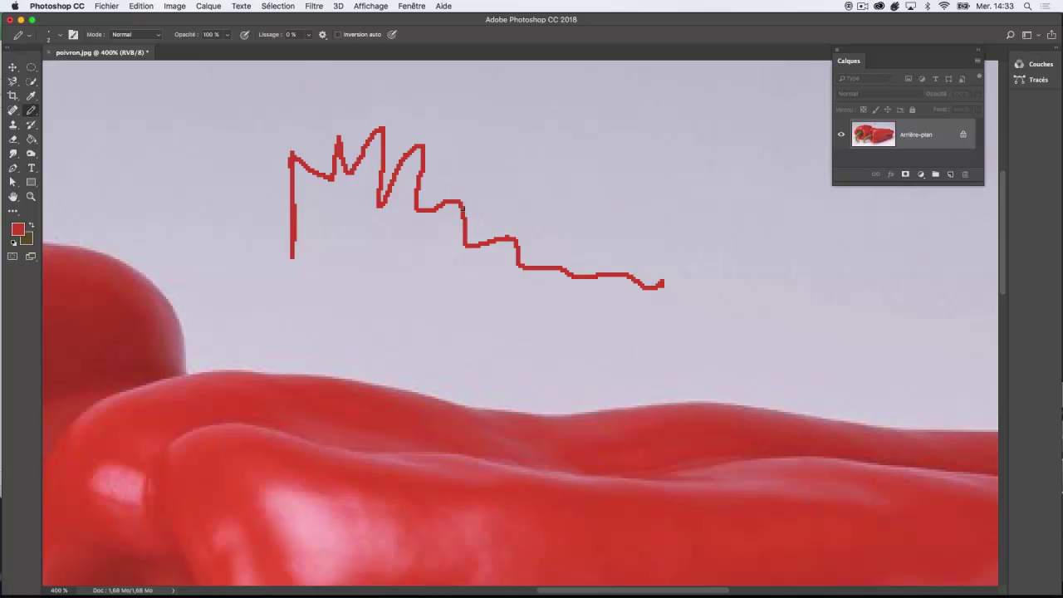
Examine the jagged line at lower magnification and add more freehand Pencil strokes beneath and beside it
{"action": "key", "text": "z"}
{"action": "left_click", "coordinate": [524, 223], "text": "alt"}
{"action": "left_click", "coordinate": [531, 217], "text": "alt"}
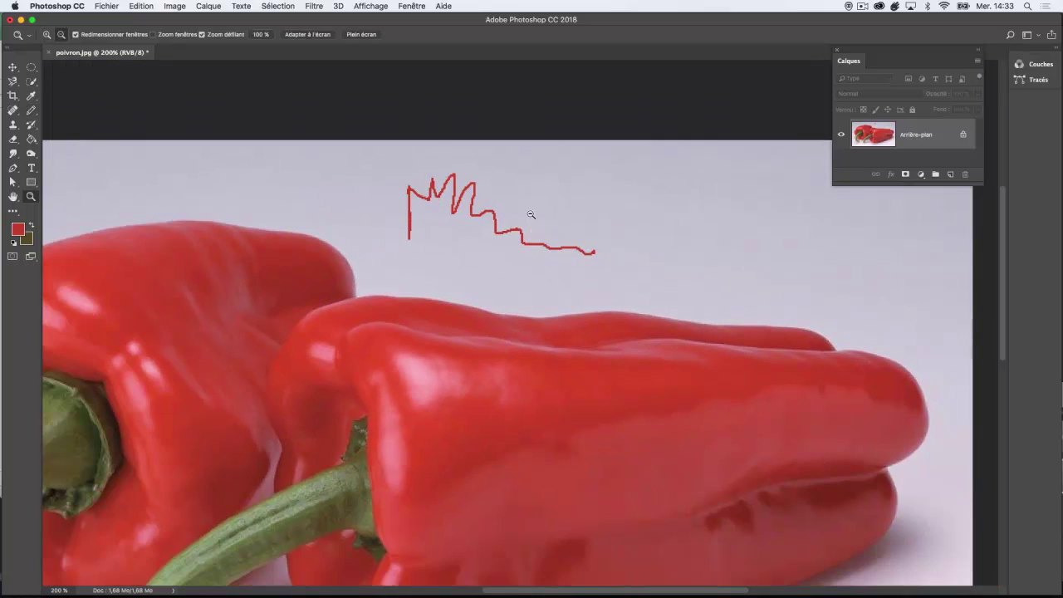
{"action": "left_click", "coordinate": [536, 225], "text": "alt"}
{"action": "left_click", "coordinate": [531, 341]}
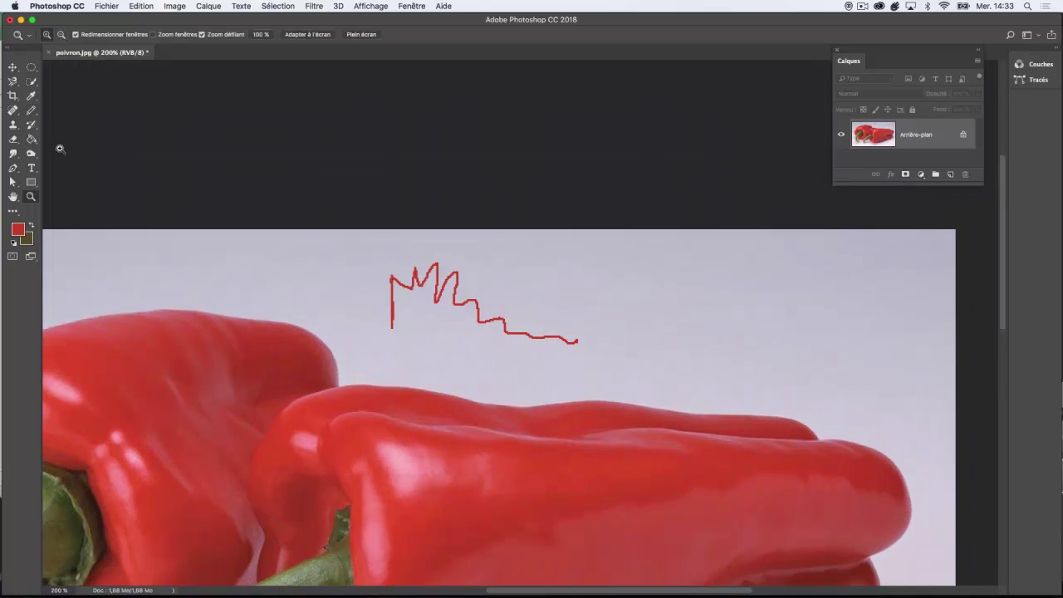
{"action": "left_click", "coordinate": [32, 111]}
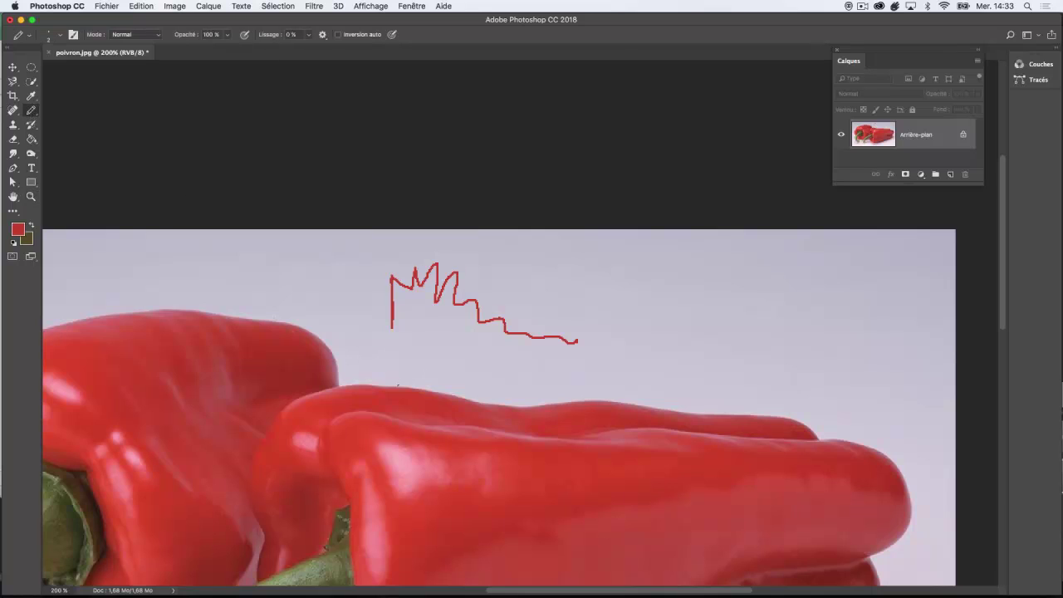
{"action": "mouse_move", "coordinate": [431, 332]}
{"action": "left_mouse_down"}
{"action": "mouse_move", "coordinate": [437, 375]}
{"action": "mouse_move", "coordinate": [432, 346]}
{"action": "left_mouse_up"}
{"action": "mouse_move", "coordinate": [462, 356]}
{"action": "left_mouse_down"}
{"action": "mouse_move", "coordinate": [463, 364]}
{"action": "mouse_move", "coordinate": [571, 340]}
{"action": "mouse_move", "coordinate": [474, 303]}
{"action": "mouse_move", "coordinate": [567, 320]}
{"action": "mouse_move", "coordinate": [639, 306]}
{"action": "left_mouse_up"}
Undo all the Pencil strokes drawn on the background layer
{"action": "key", "text": "super+alt+z"}
{"action": "key", "text": "super+alt+z"}
{"action": "key", "text": "super+alt+z"}
{"action": "key", "text": "super+alt+z"}
{"action": "key", "text": "super+alt+z"}
{"action": "key", "text": "super+alt+z"}
{"action": "key", "text": "super+alt+z"}
{"action": "key", "text": "super+alt+z"}
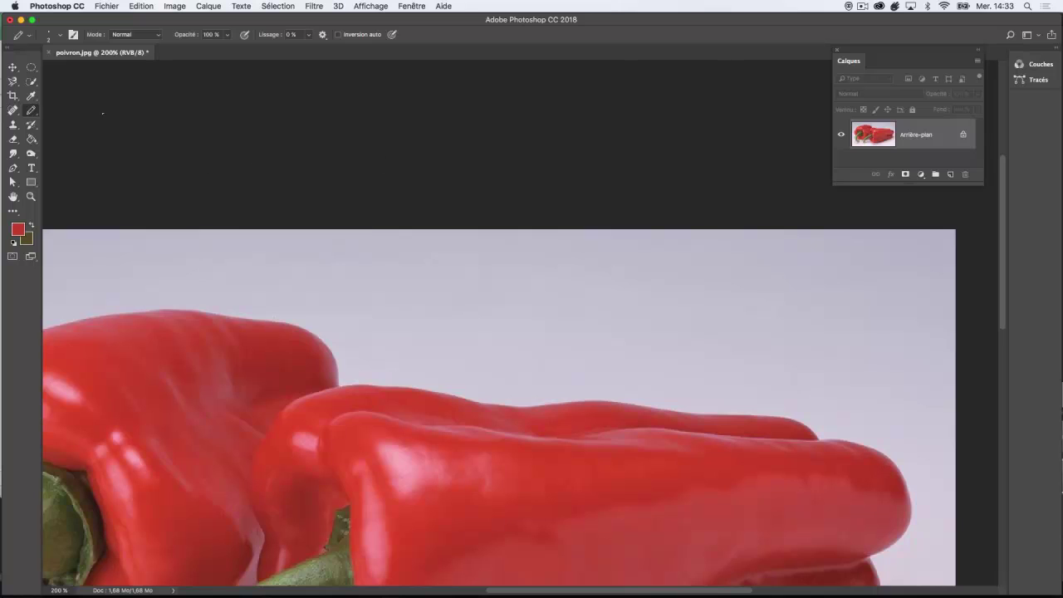
Give the Pencil a 34 px tilted elliptical tip, draw a test stroke with it and undo that stroke
{"action": "left_click", "coordinate": [34, 111]}
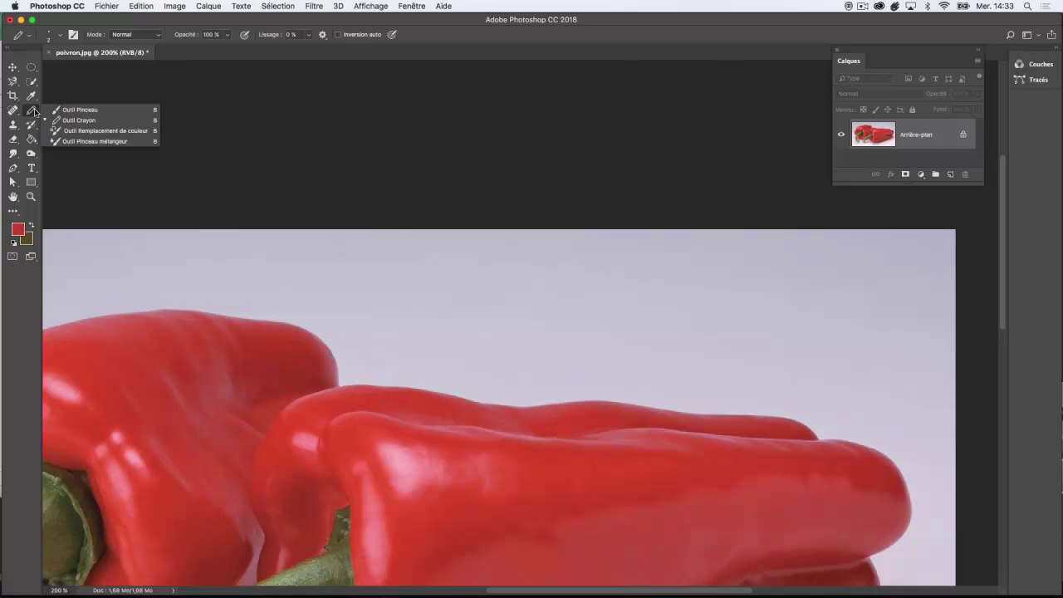
{"action": "left_click", "coordinate": [63, 120]}
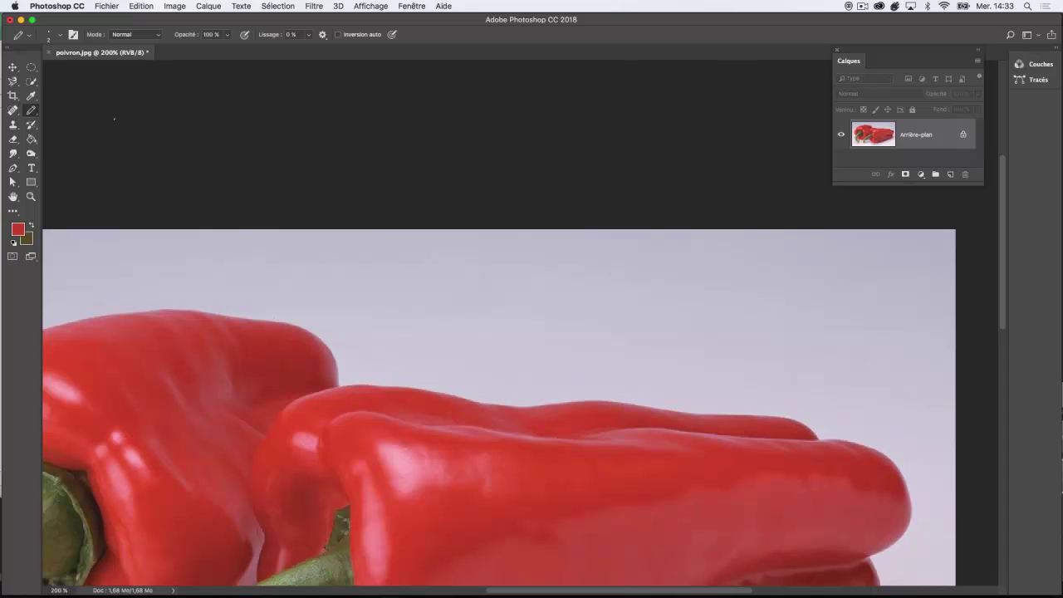
{"action": "right_click", "coordinate": [362, 263]}
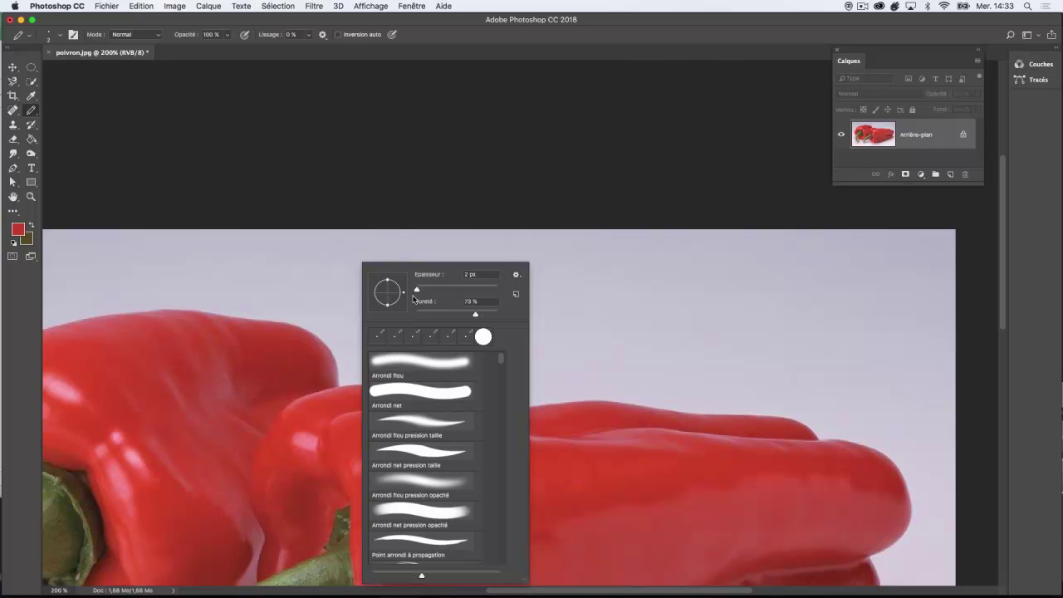
{"action": "mouse_move", "coordinate": [402, 295]}
{"action": "left_mouse_down"}
{"action": "mouse_move", "coordinate": [391, 288]}
{"action": "mouse_move", "coordinate": [429, 289]}
{"action": "left_mouse_up"}
{"action": "mouse_move", "coordinate": [610, 274]}
{"action": "left_mouse_down"}
{"action": "mouse_move", "coordinate": [618, 306]}
{"action": "mouse_move", "coordinate": [681, 314]}
{"action": "left_mouse_up"}
{"action": "key", "text": "ctrl+z"}
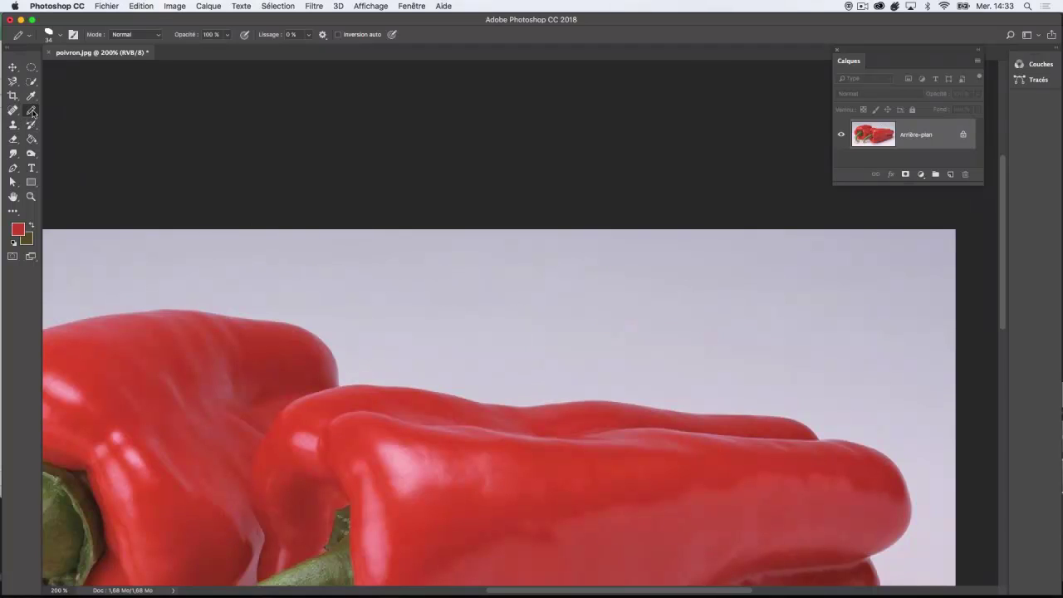
Choose the "Arrondi net pression taille" preset for the Pencil and draw a thick wavy stroke above the right pepper
{"action": "right_click", "coordinate": [420, 276]}
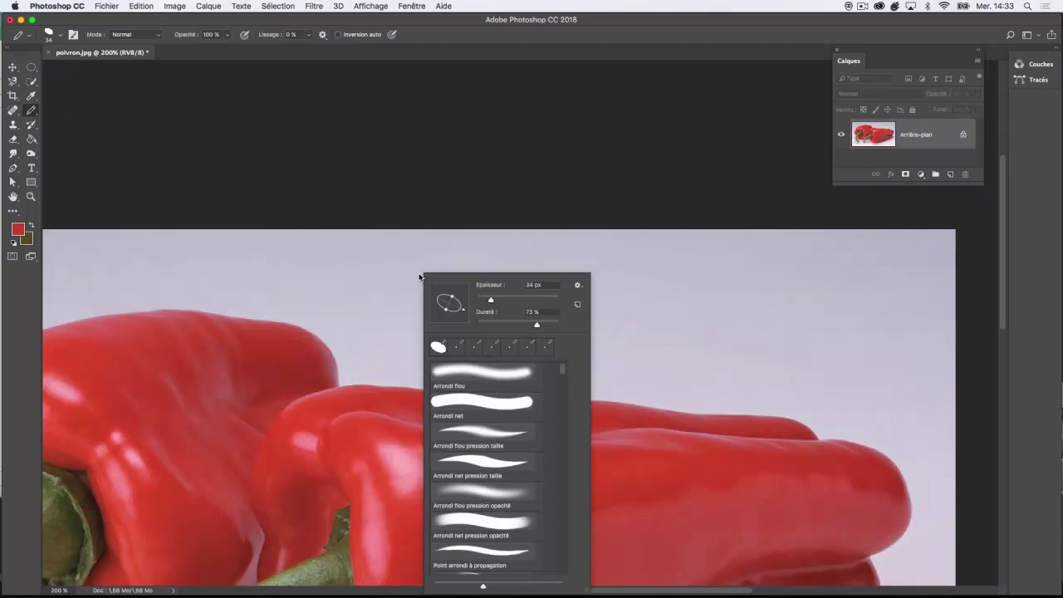
{"action": "left_click", "coordinate": [498, 459]}
{"action": "left_click", "coordinate": [629, 316]}
{"action": "mouse_move", "coordinate": [634, 307]}
{"action": "left_mouse_down"}
{"action": "mouse_move", "coordinate": [695, 325]}
{"action": "mouse_move", "coordinate": [741, 296]}
{"action": "mouse_move", "coordinate": [770, 320]}
{"action": "left_mouse_up"}
Choose a textured speckled brush preset for the Pencil and draw two wavy strokes above the peppers
{"action": "right_click", "coordinate": [493, 333]}
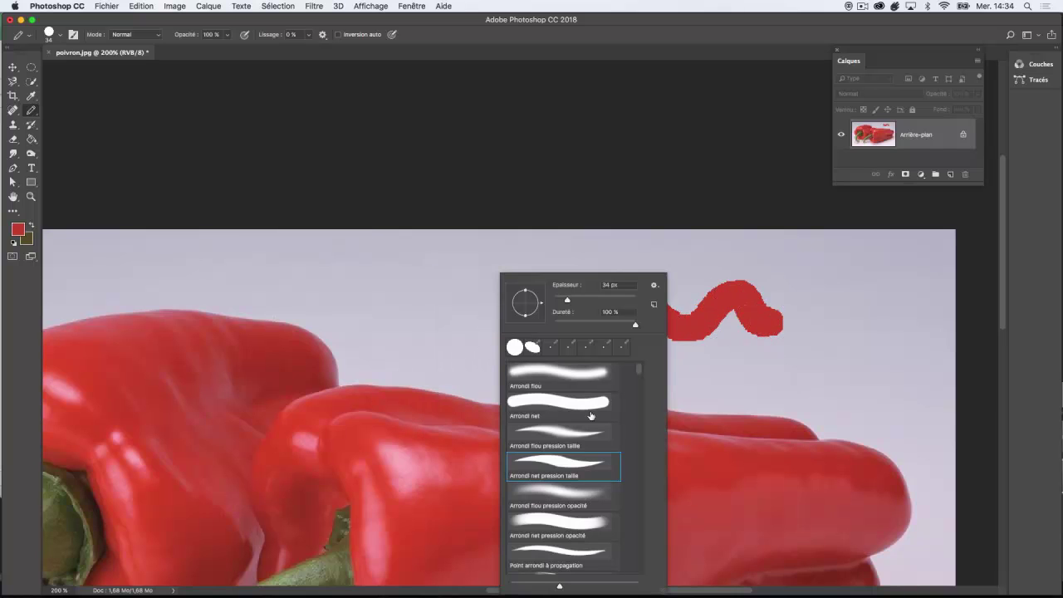
{"action": "left_click_drag", "start_coordinate": [638, 369], "coordinate": [645, 415]}
{"action": "left_click", "coordinate": [582, 438]}
{"action": "mouse_move", "coordinate": [336, 331]}
{"action": "left_mouse_down"}
{"action": "mouse_move", "coordinate": [466, 302]}
{"action": "mouse_move", "coordinate": [516, 330]}
{"action": "mouse_move", "coordinate": [583, 340]}
{"action": "left_mouse_up"}
{"action": "mouse_move", "coordinate": [448, 367]}
{"action": "left_mouse_down"}
{"action": "mouse_move", "coordinate": [460, 346]}
{"action": "mouse_move", "coordinate": [551, 359]}
{"action": "mouse_move", "coordinate": [645, 340]}
{"action": "mouse_move", "coordinate": [823, 360]}
{"action": "mouse_move", "coordinate": [851, 380]}
{"action": "left_mouse_up"}
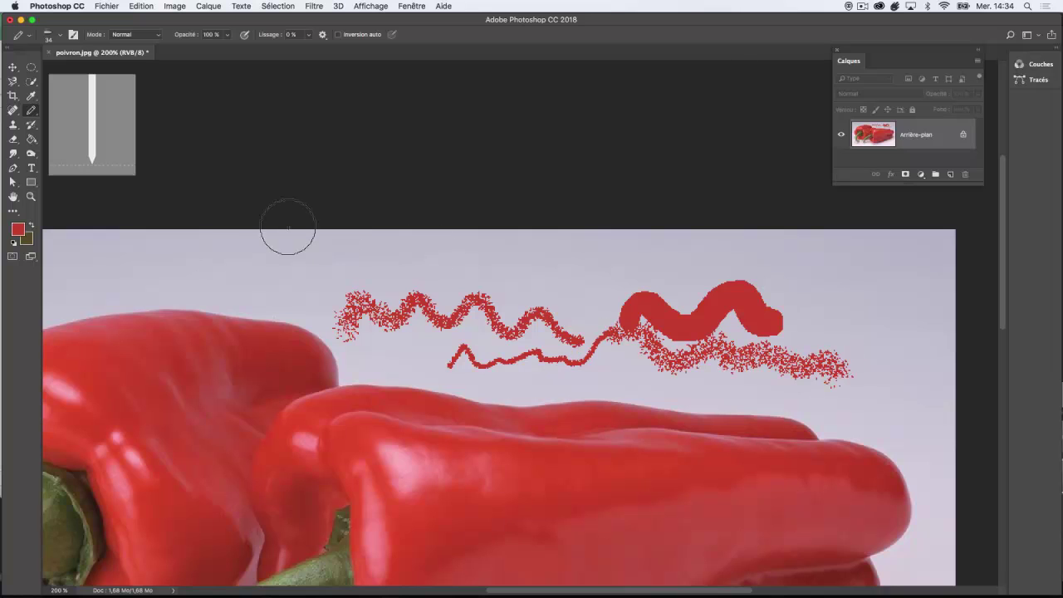
Switch to the Brush tool, reduce its size to 24 px and paint a wavy stroke above the left pepper
{"action": "right_click", "coordinate": [31, 111]}
{"action": "left_click", "coordinate": [45, 111]}
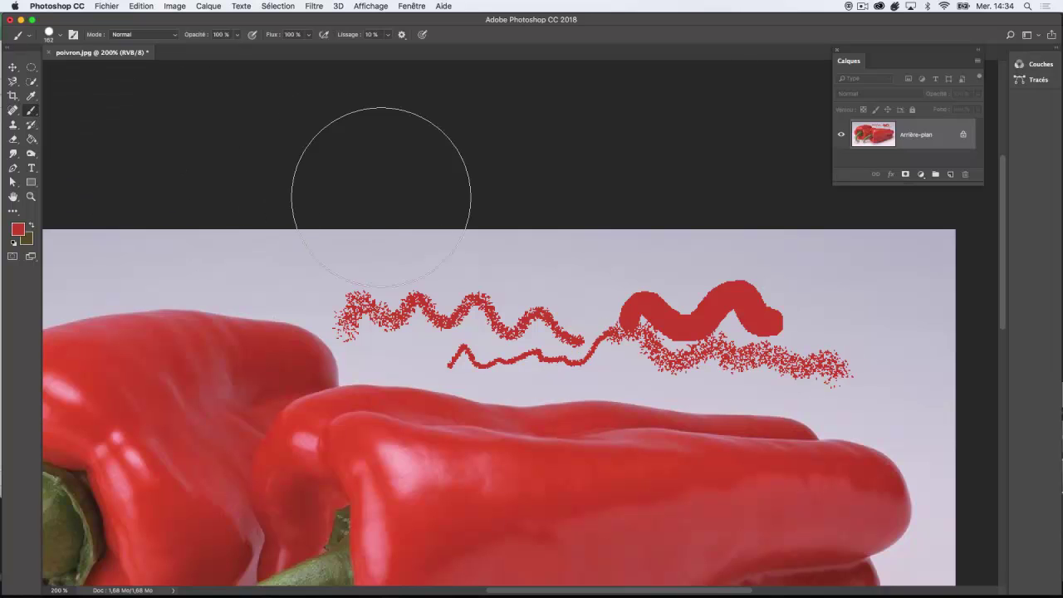
{"action": "right_click", "coordinate": [546, 300]}
{"action": "left_click_drag", "start_coordinate": [642, 304], "coordinate": [620, 304]}
{"action": "left_click_drag", "start_coordinate": [240, 290], "coordinate": [376, 284]}
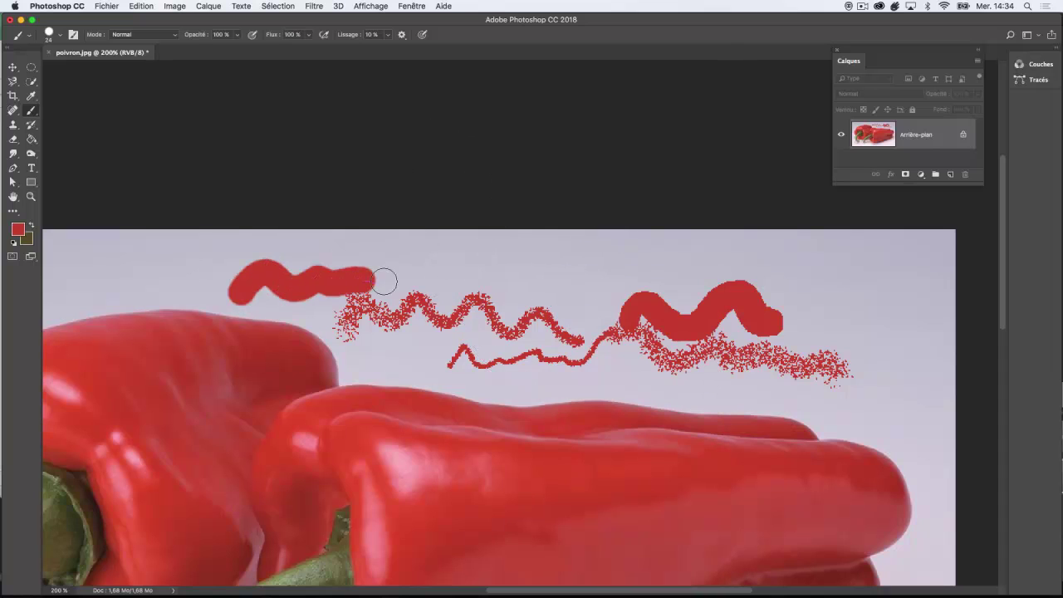